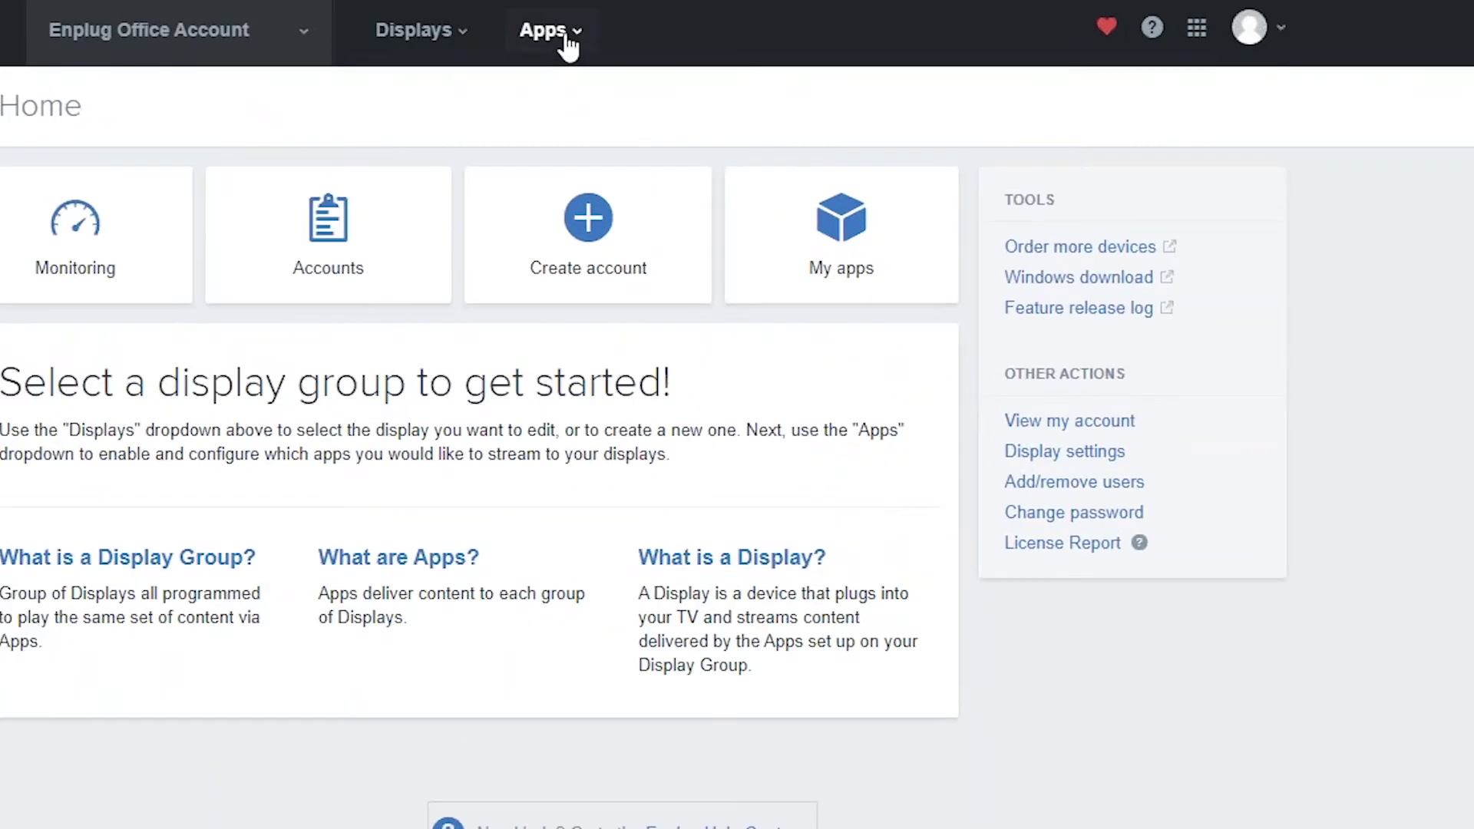
# Step: Open the Graphics & Video library from the Apps menu and start a new upload
pyautogui.click(684, 24)
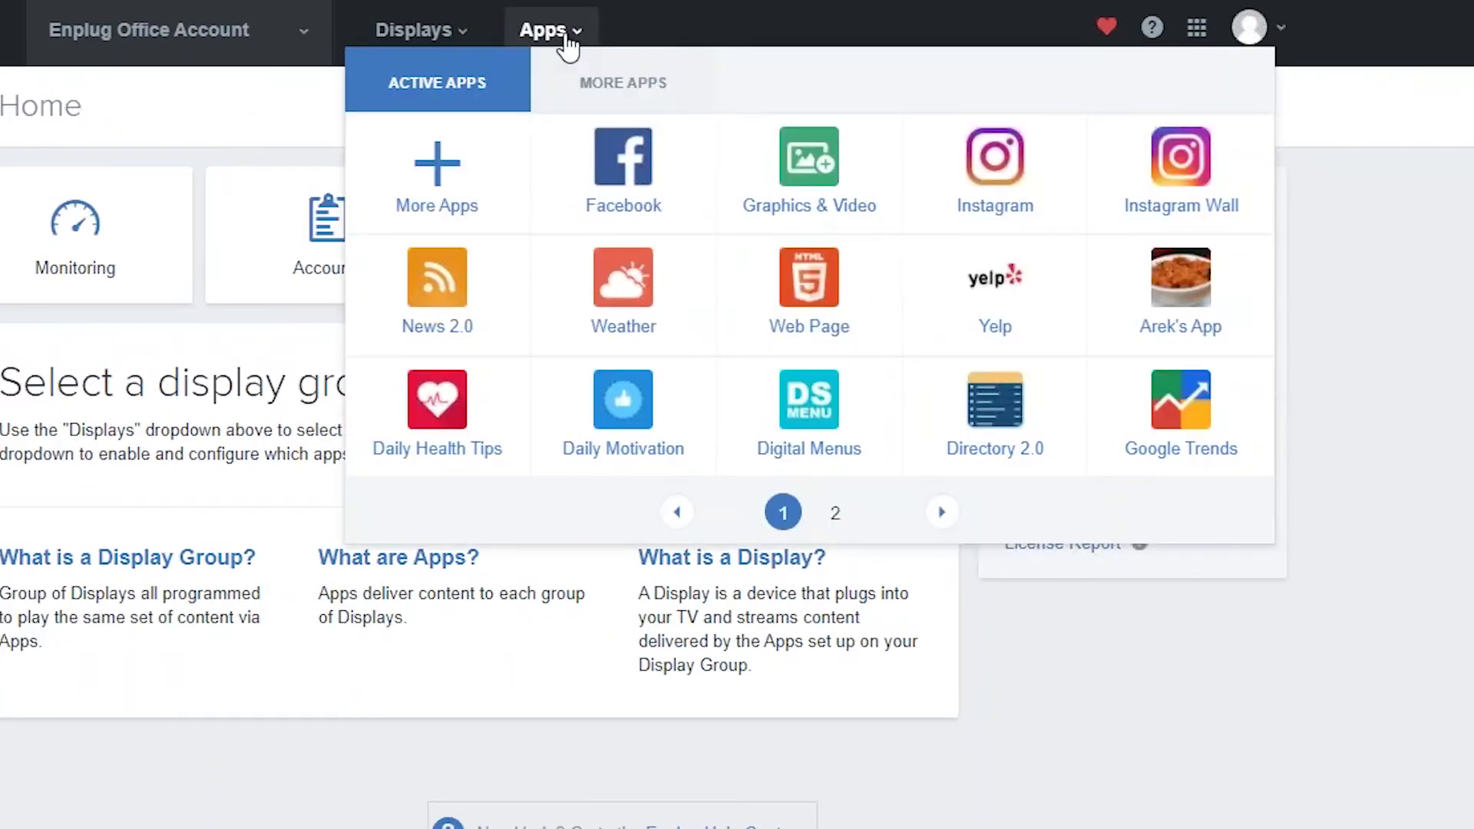
pyautogui.click(808, 184)
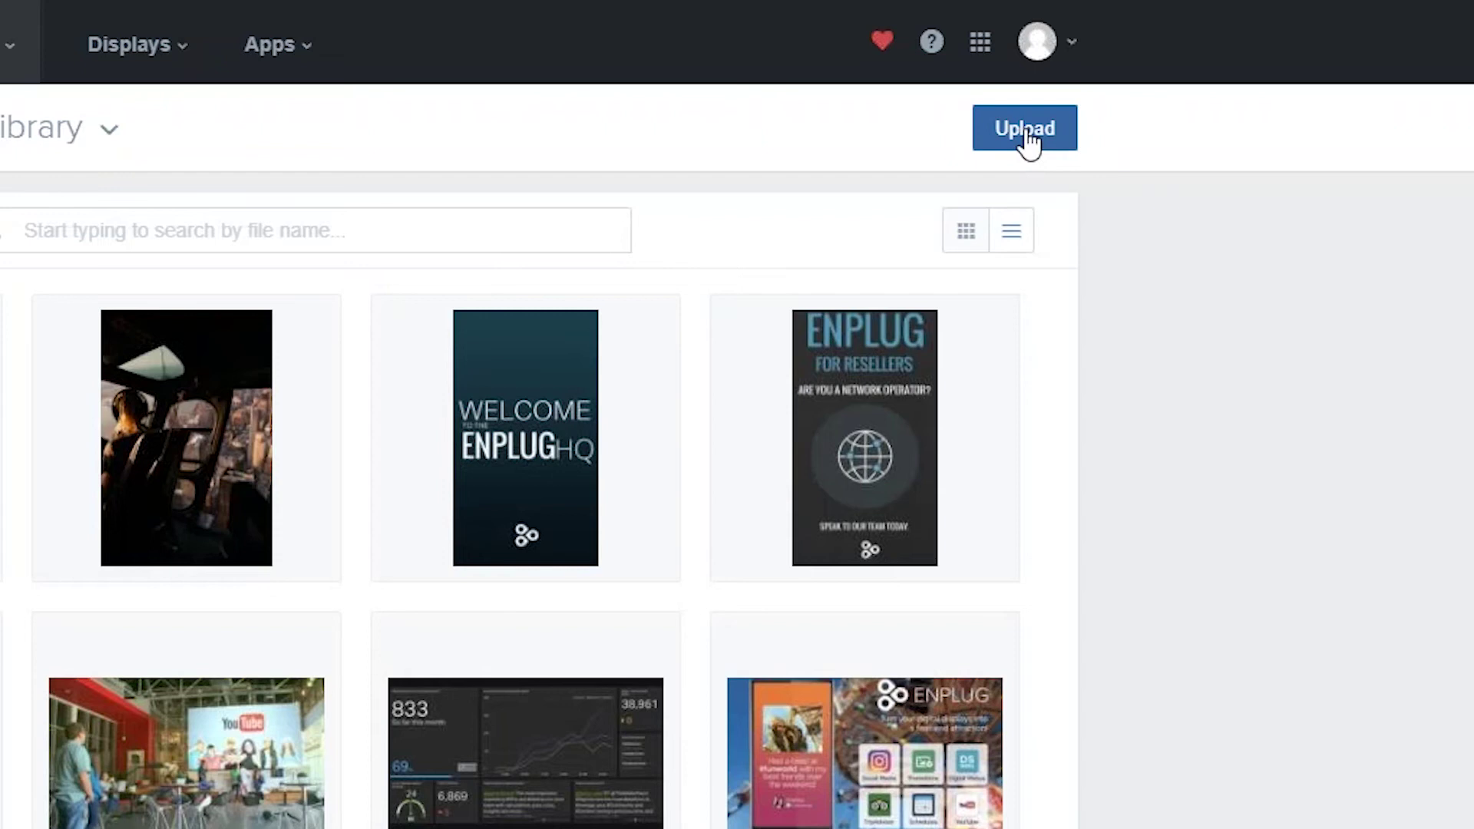
pyautogui.click(1026, 129)
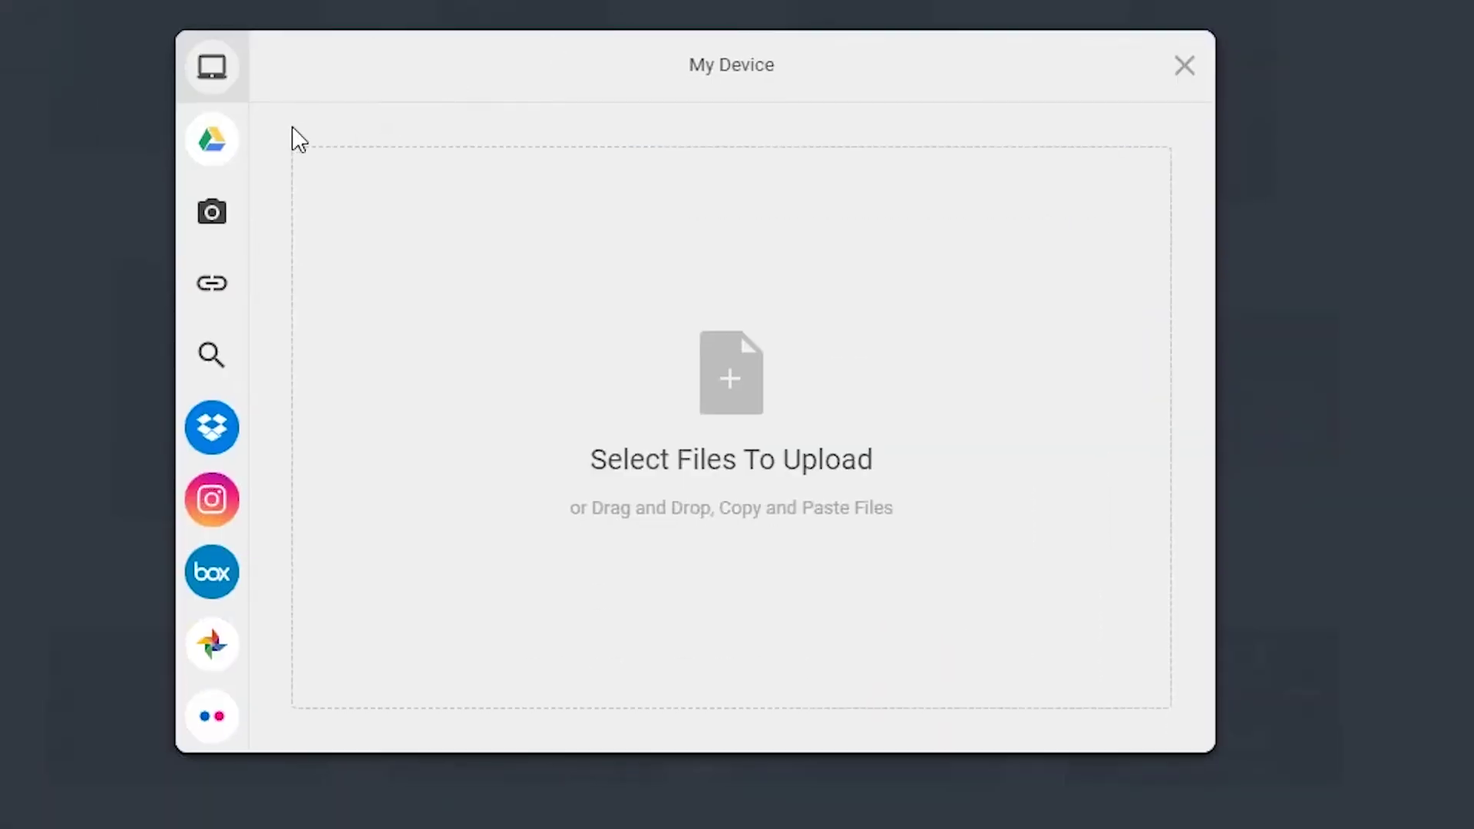
# Step: Select outdoors_5-wallpaper-1920x1080.jpg from My Device as the file to upload
pyautogui.moveTo(218, 142)
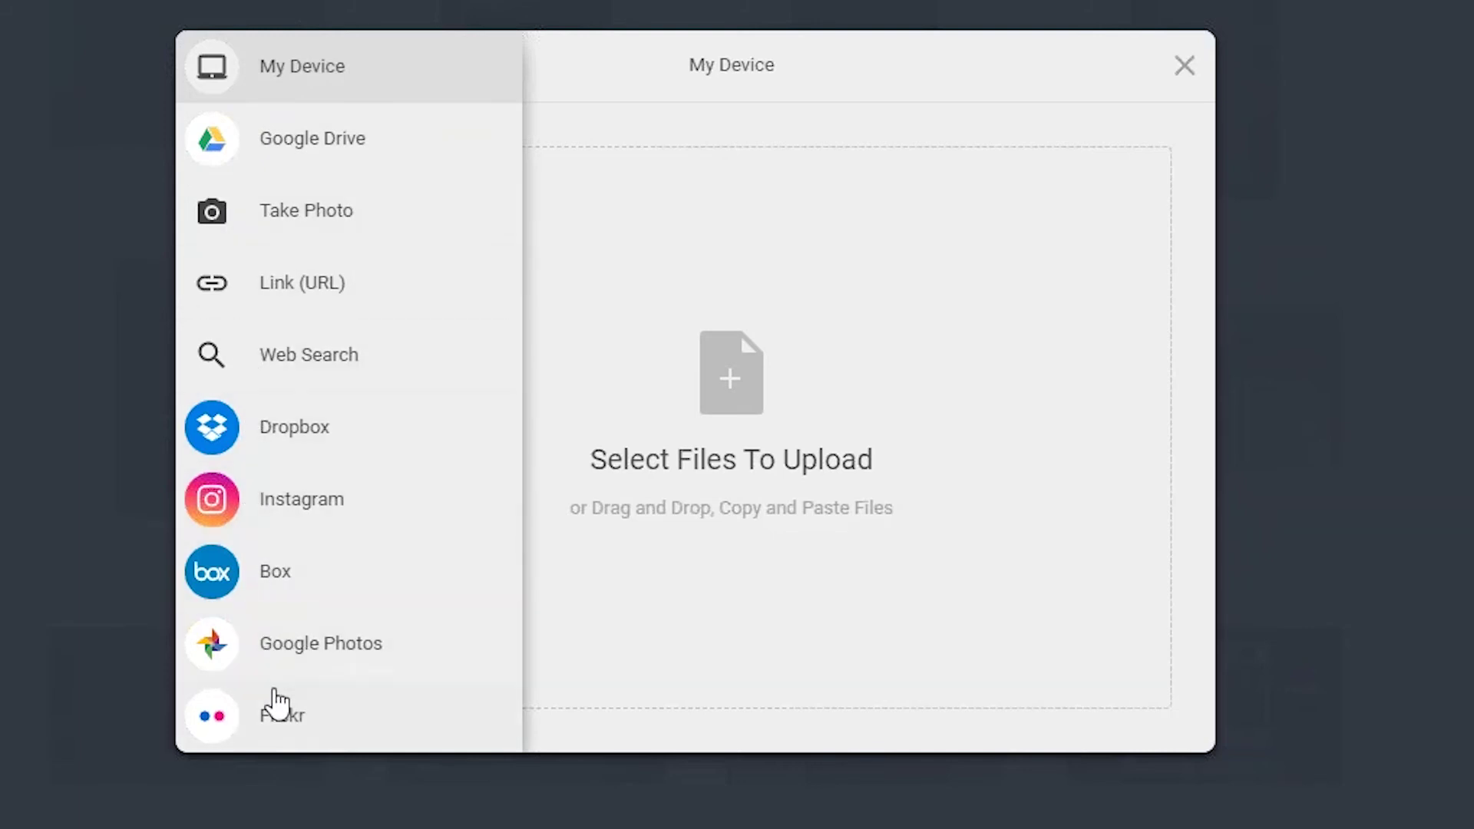
pyautogui.click(742, 421)
pyautogui.click(72, 42)
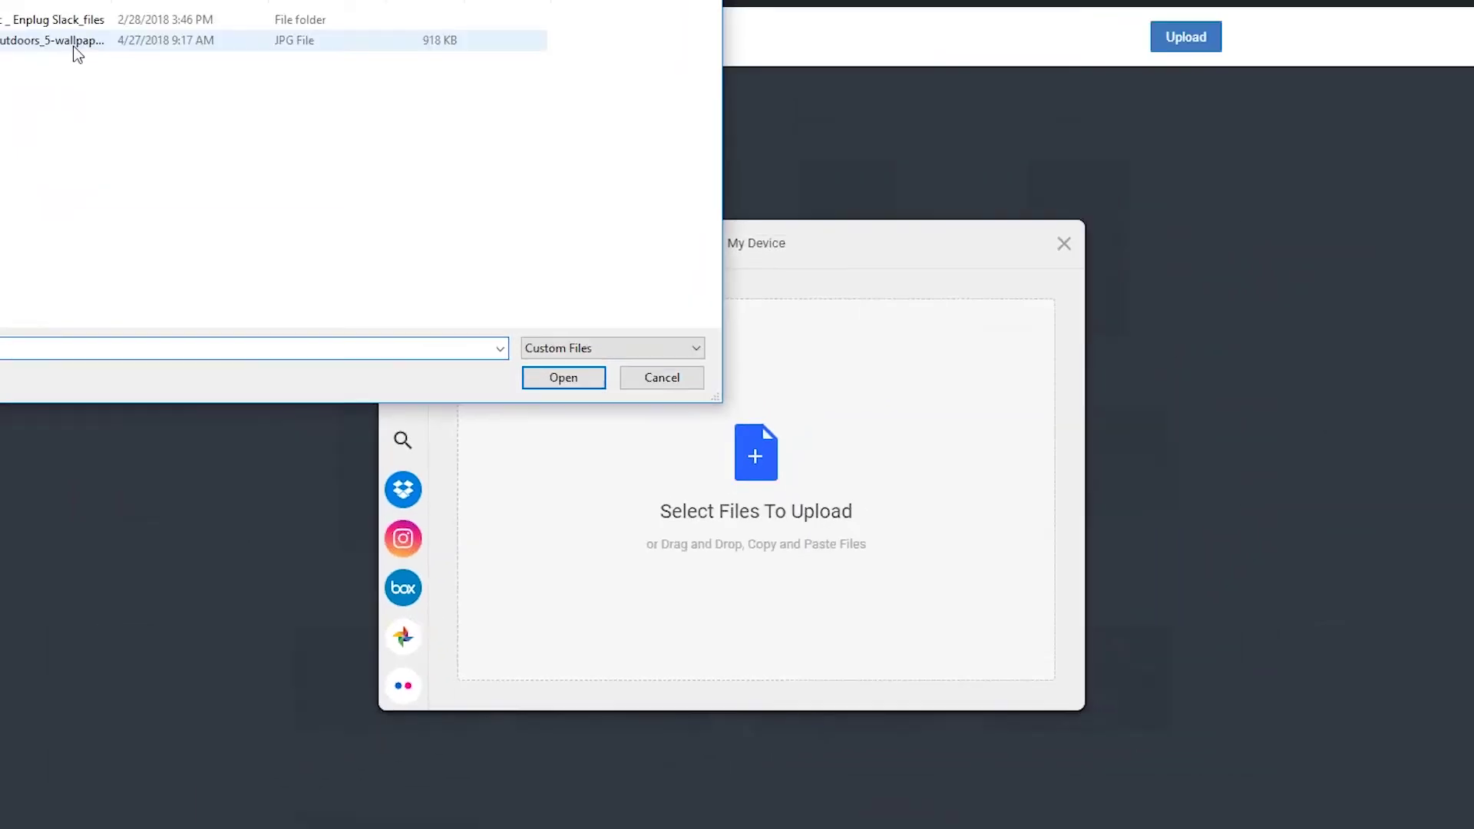
pyautogui.click(547, 394)
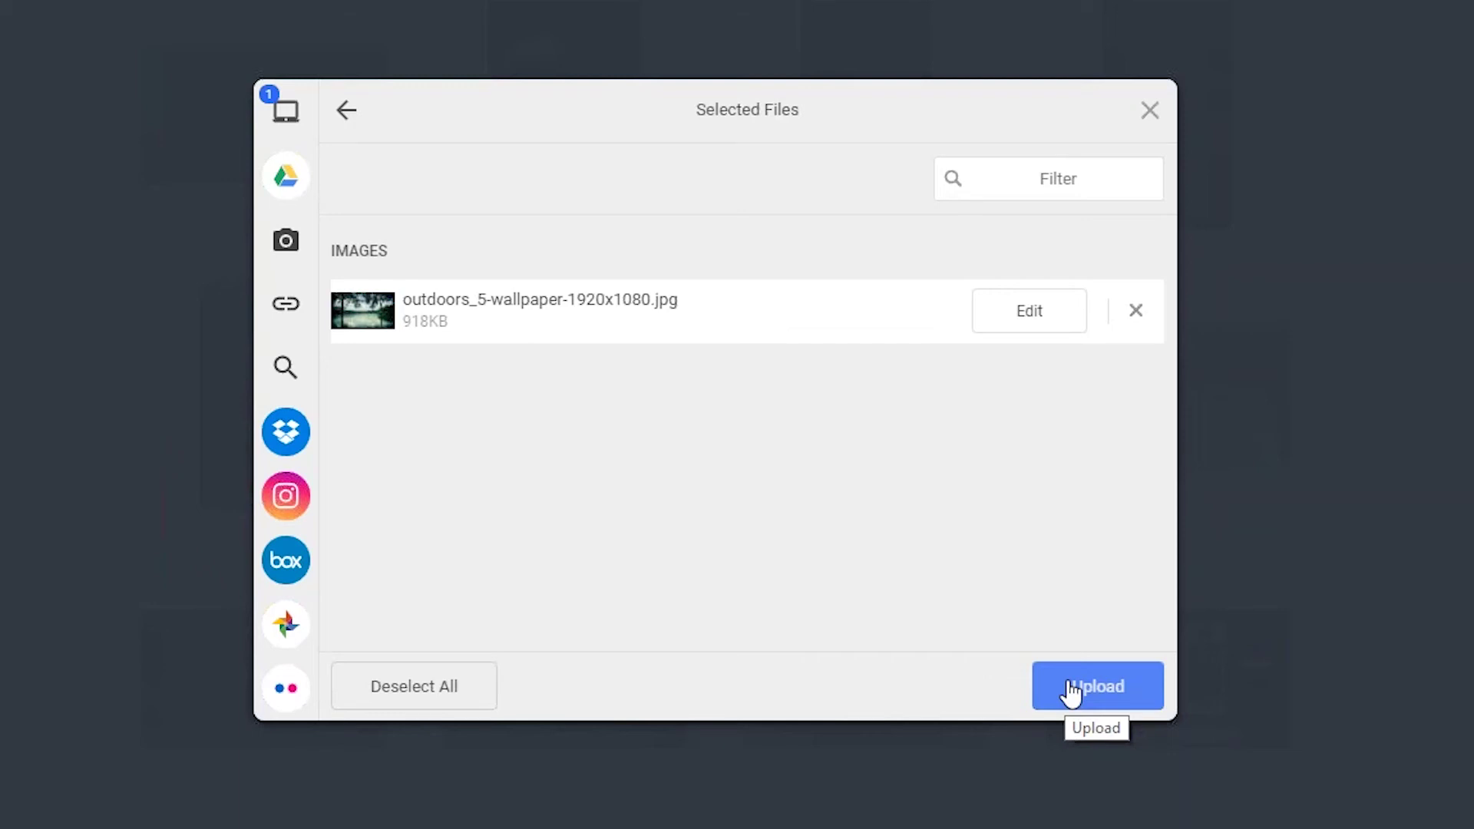
# Step: Upload the wallpaper to Video Walls #1, #4, test and Entrance Video Walls #1, #3, #5–#7, then save
pyautogui.click(1072, 690)
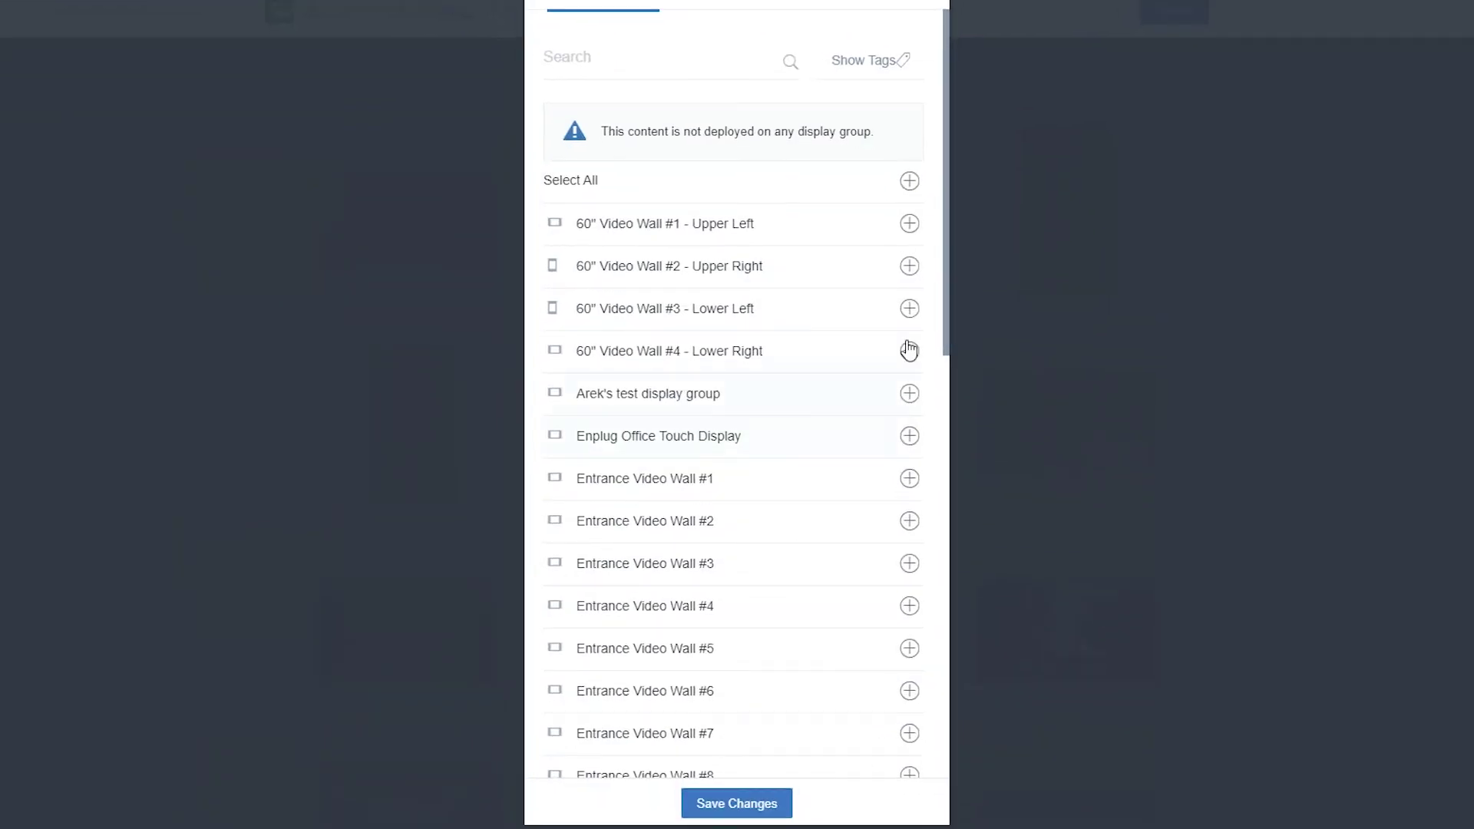
pyautogui.click(910, 225)
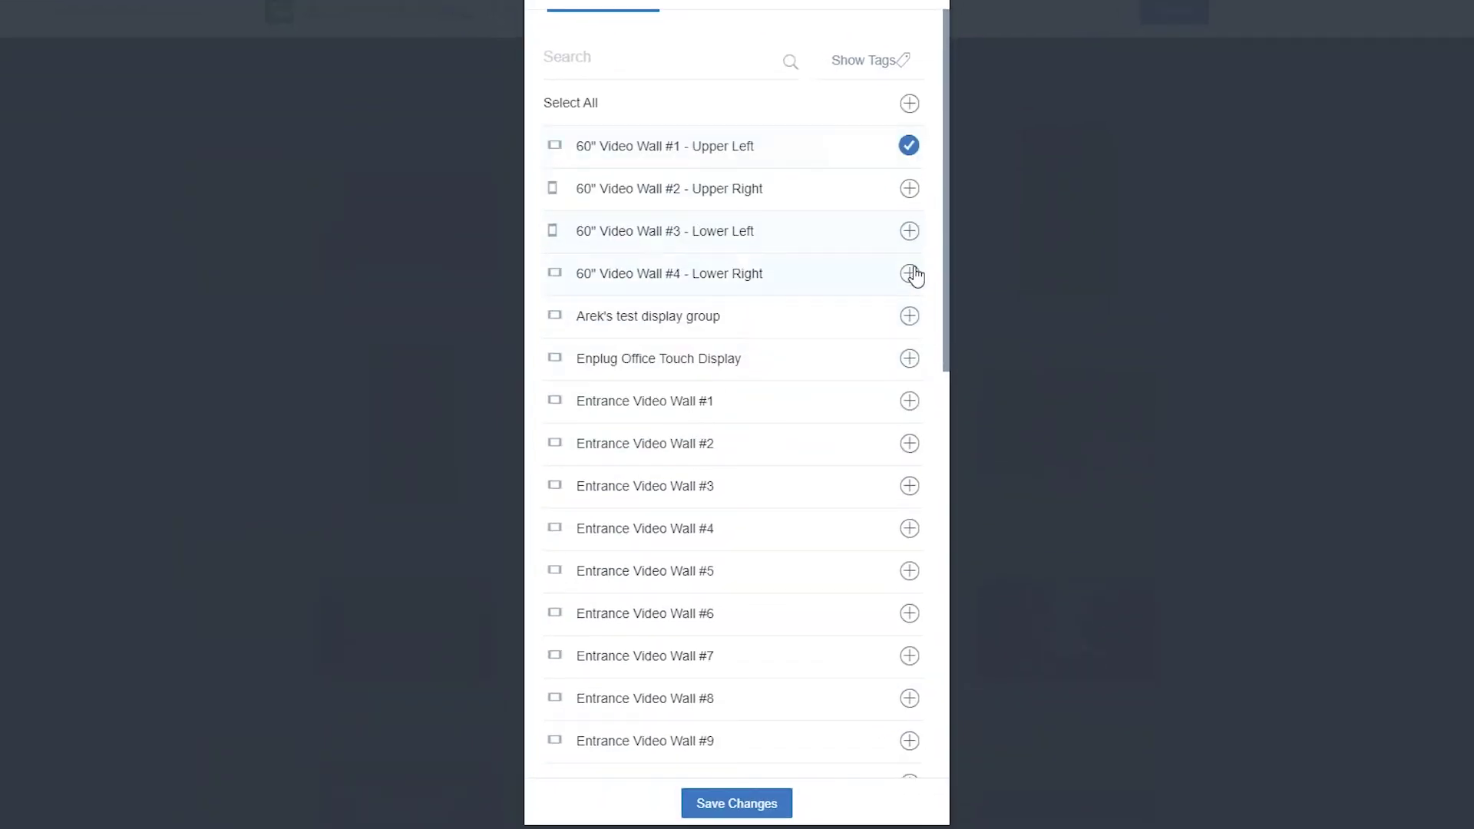
pyautogui.click(911, 275)
pyautogui.click(911, 316)
pyautogui.click(910, 403)
pyautogui.click(912, 485)
pyautogui.click(911, 571)
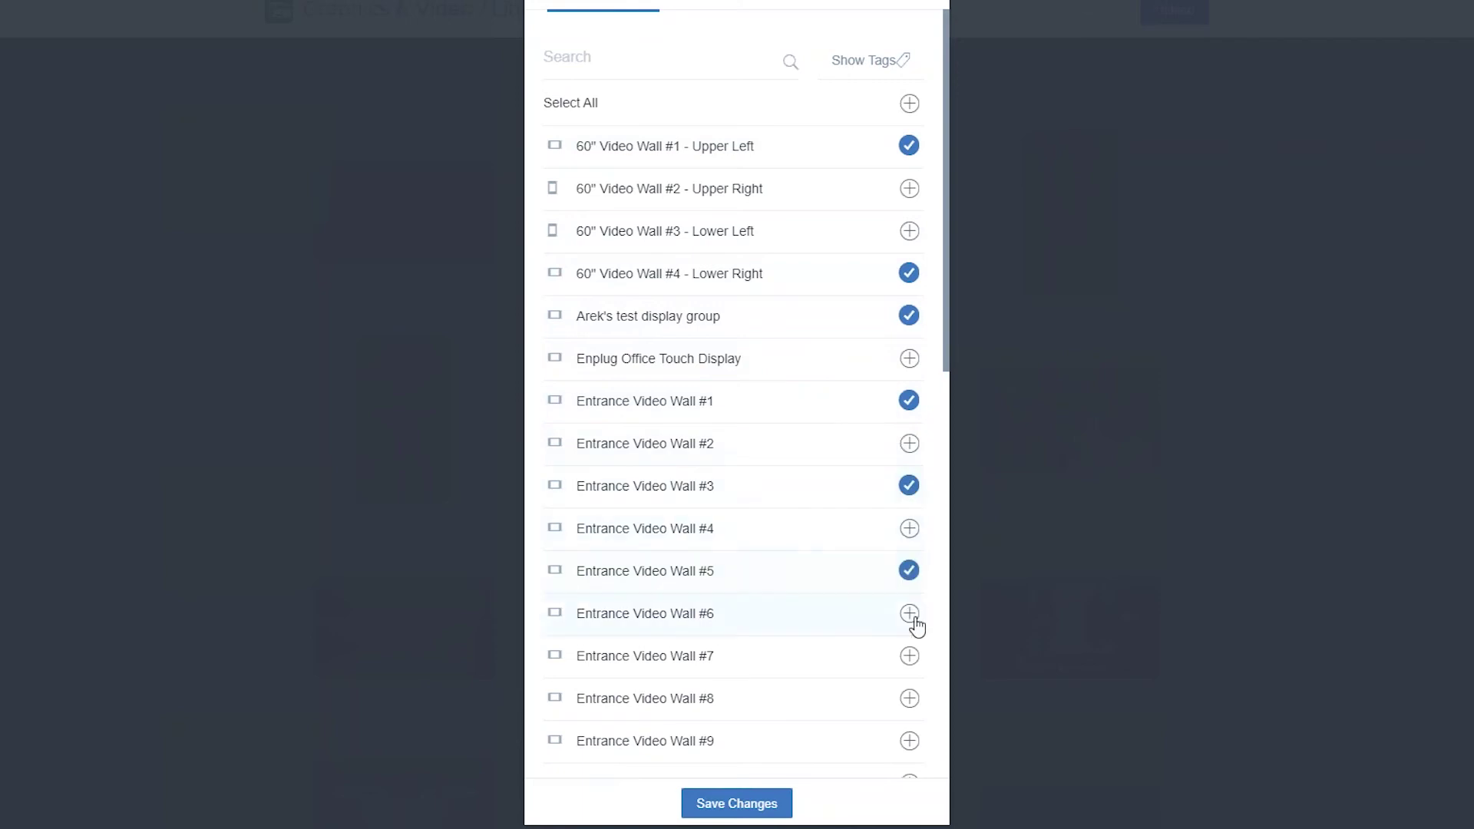
pyautogui.click(912, 613)
pyautogui.click(910, 657)
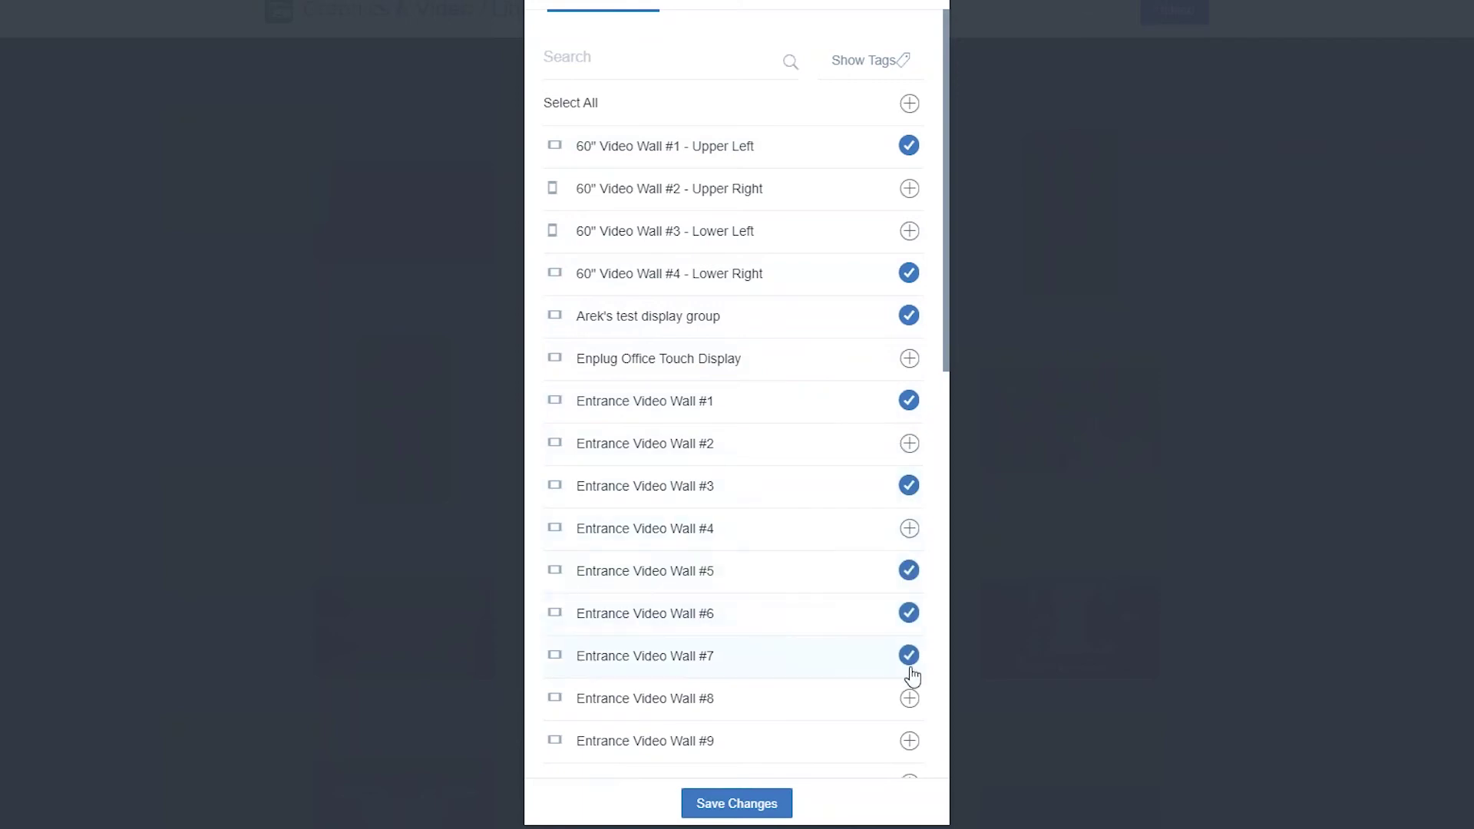
pyautogui.click(774, 806)
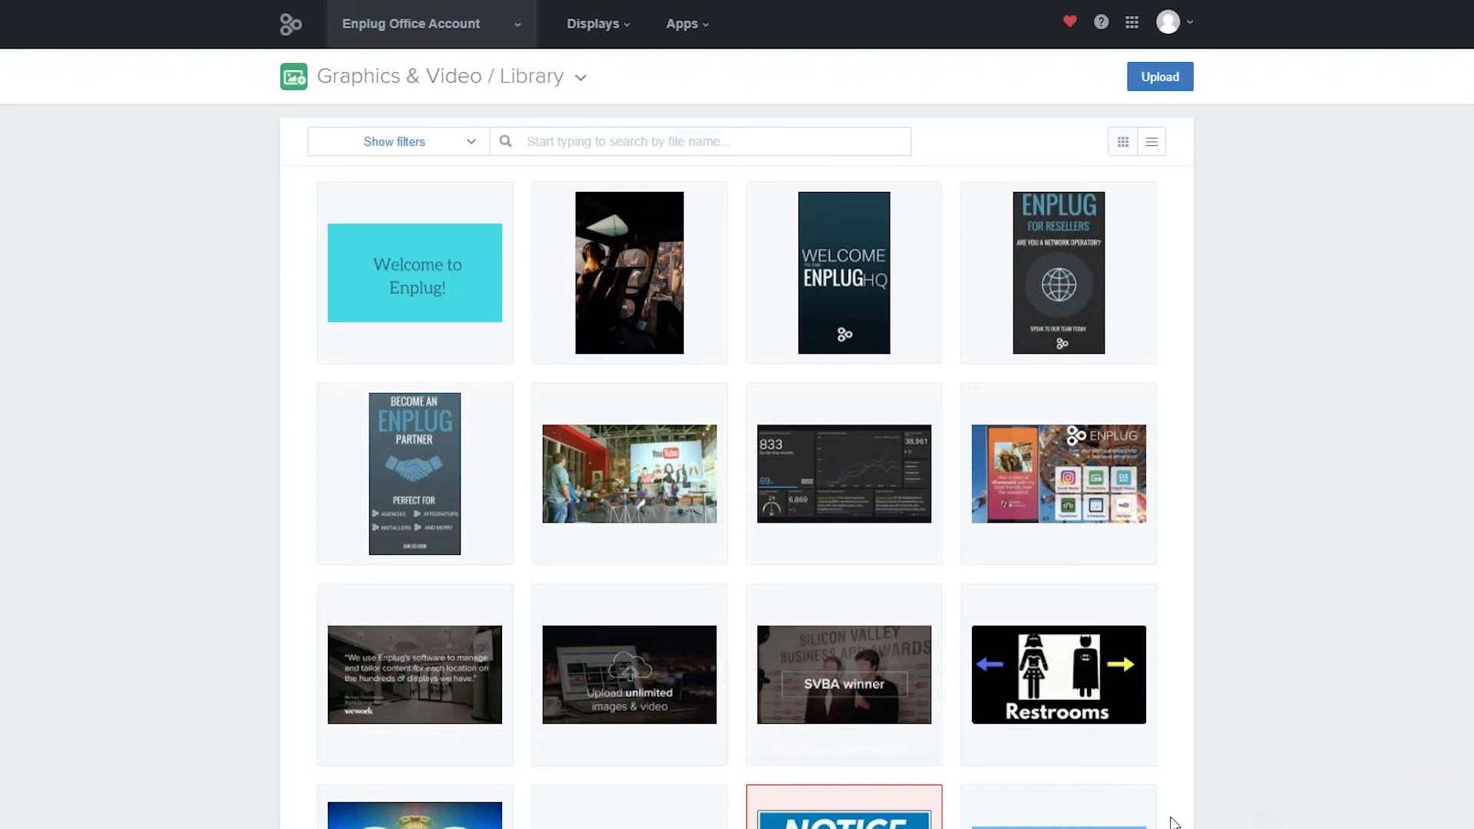
# Step: Open the Welcome to Enplug! graphic's details and go to its Schedule settings
pyautogui.moveTo(414, 263)
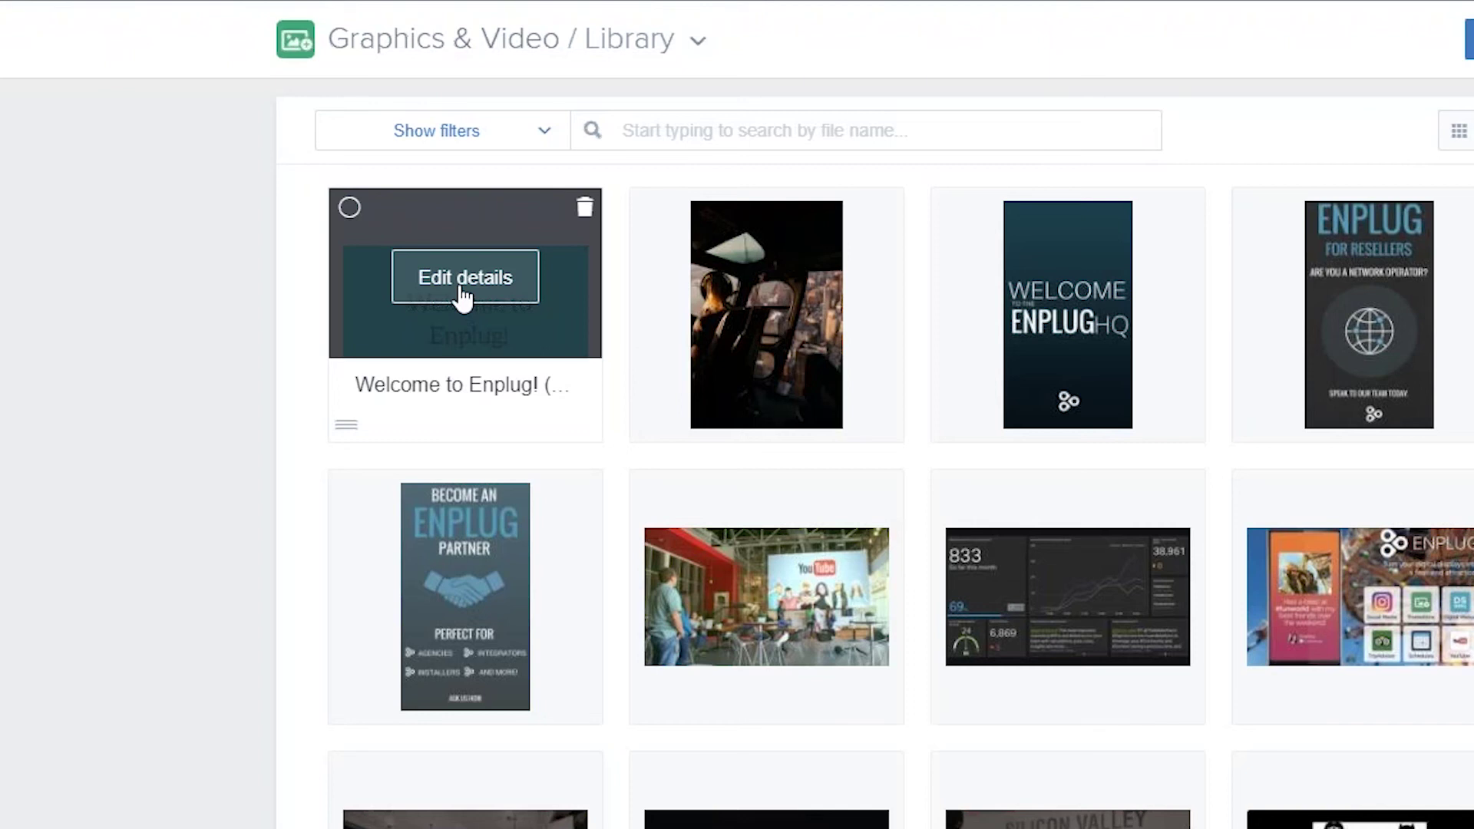
pyautogui.click(463, 295)
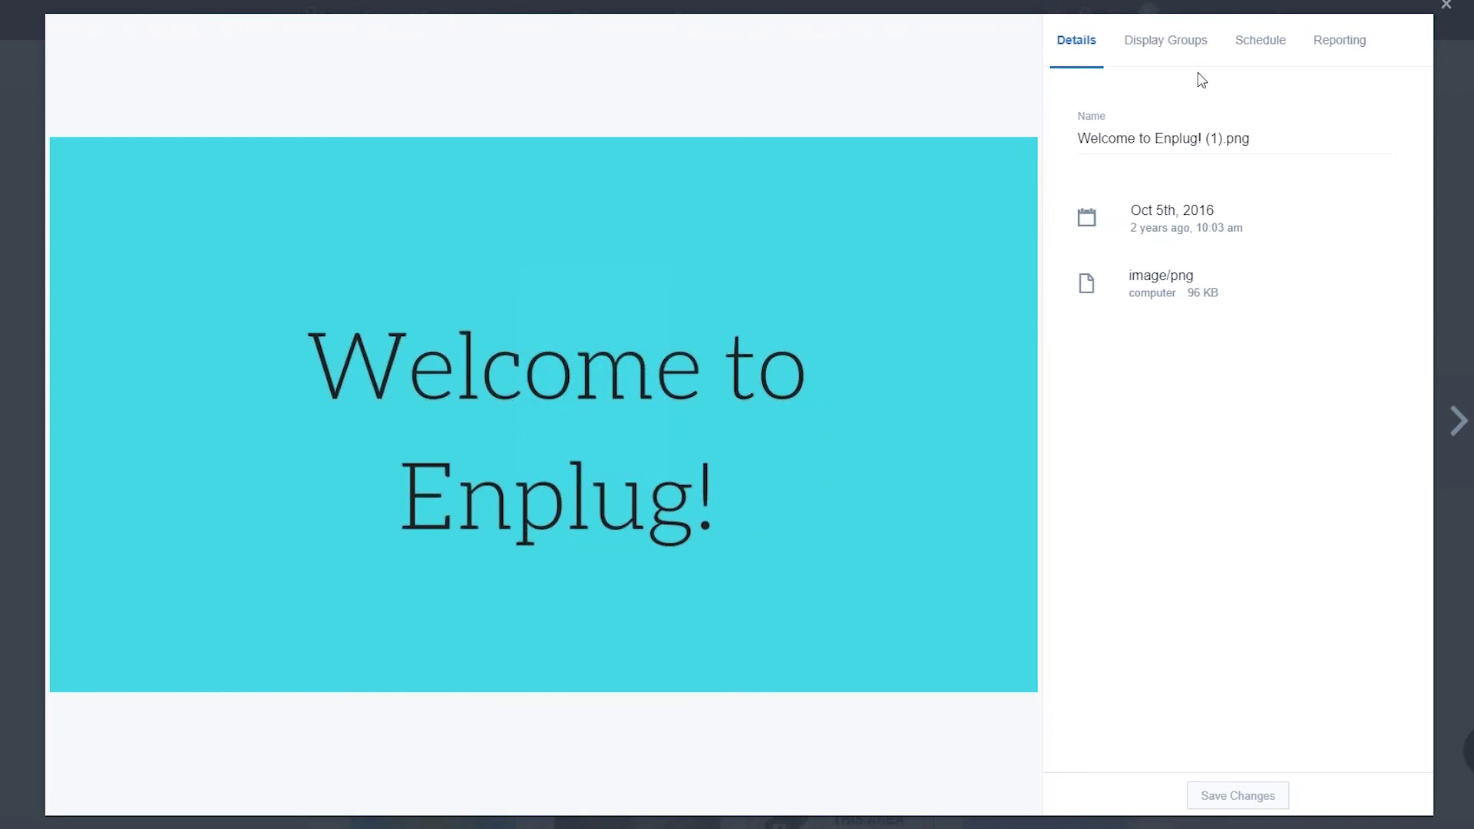
pyautogui.click(1258, 44)
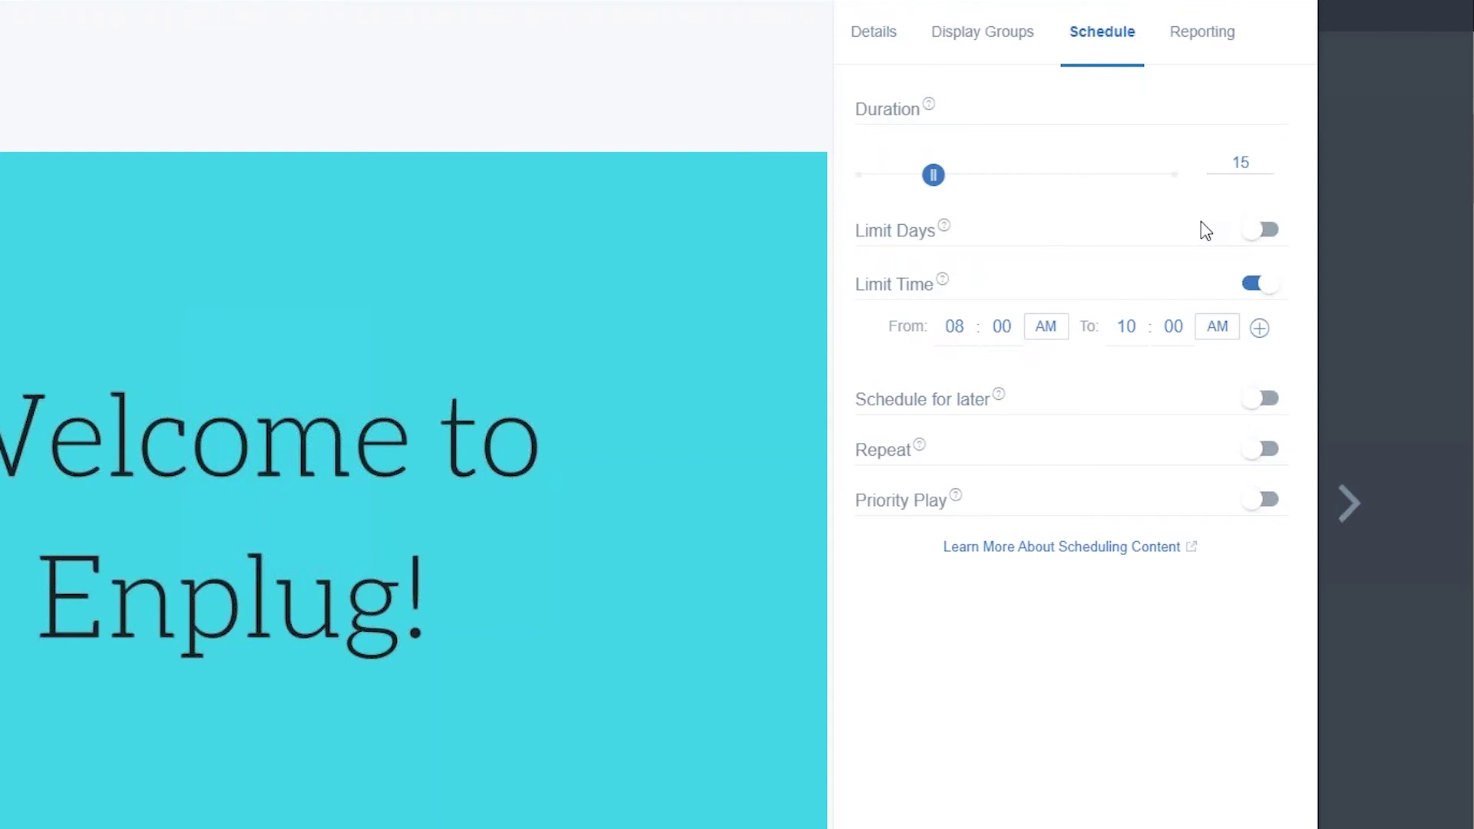
# Step: Limit play to Tue, Wed and Fri, adding windows 10:01–11:01 AM and 11:02 AM–12:02 PM
pyautogui.click(1264, 232)
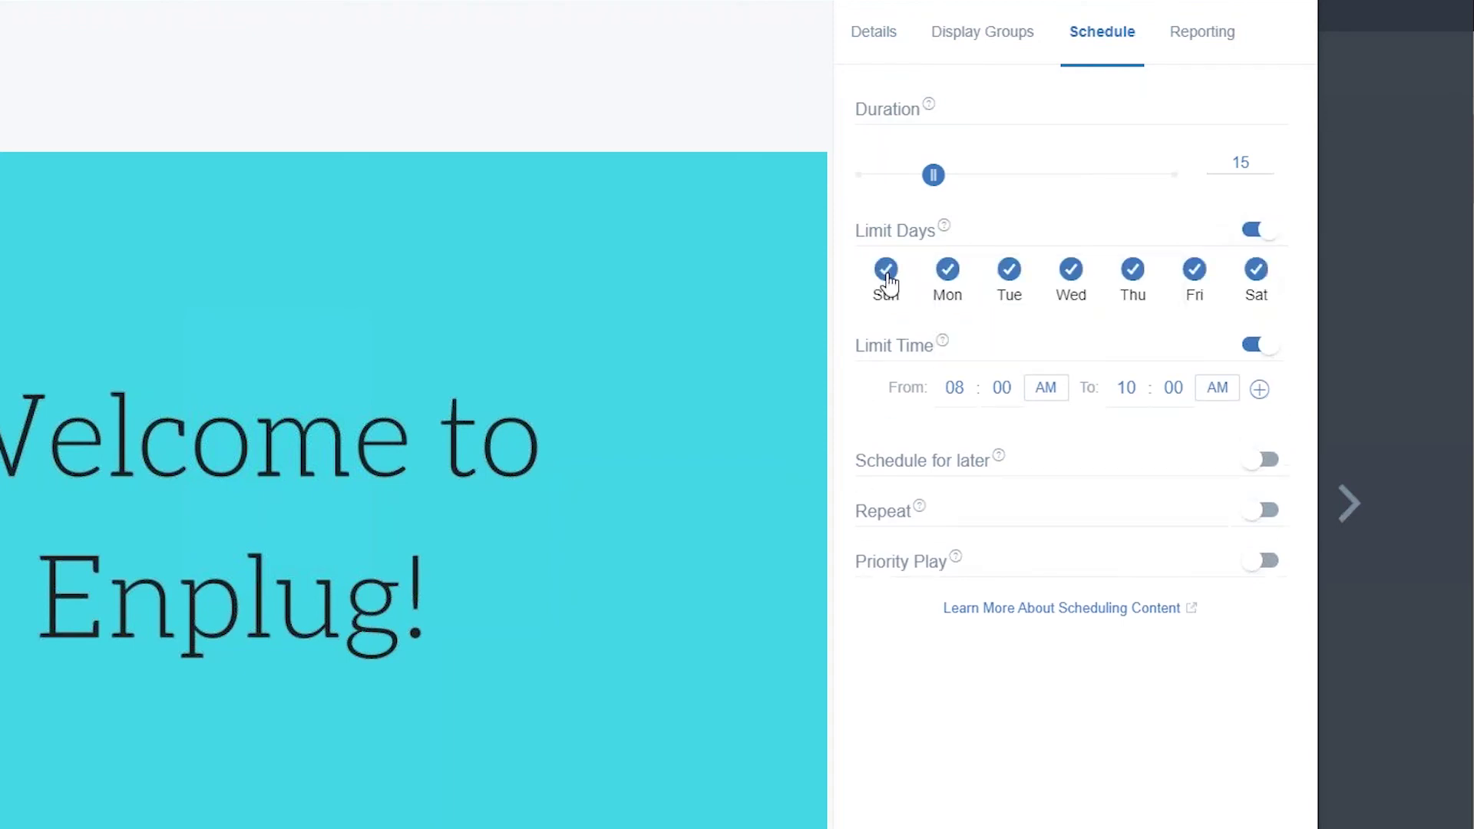
pyautogui.click(887, 276)
pyautogui.click(951, 281)
pyautogui.click(1131, 277)
pyautogui.click(1256, 273)
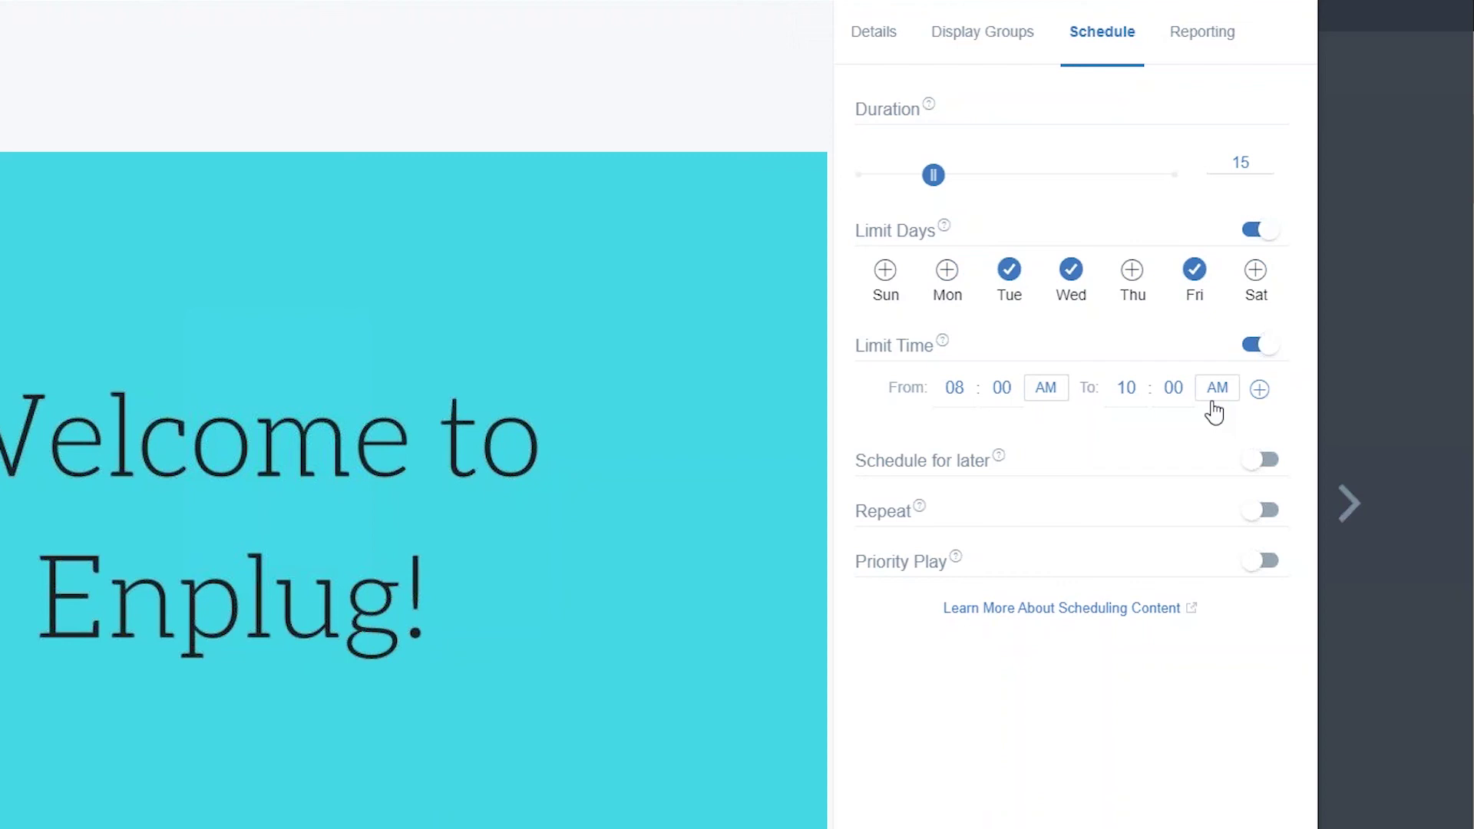
pyautogui.click(1260, 390)
pyautogui.click(1260, 444)
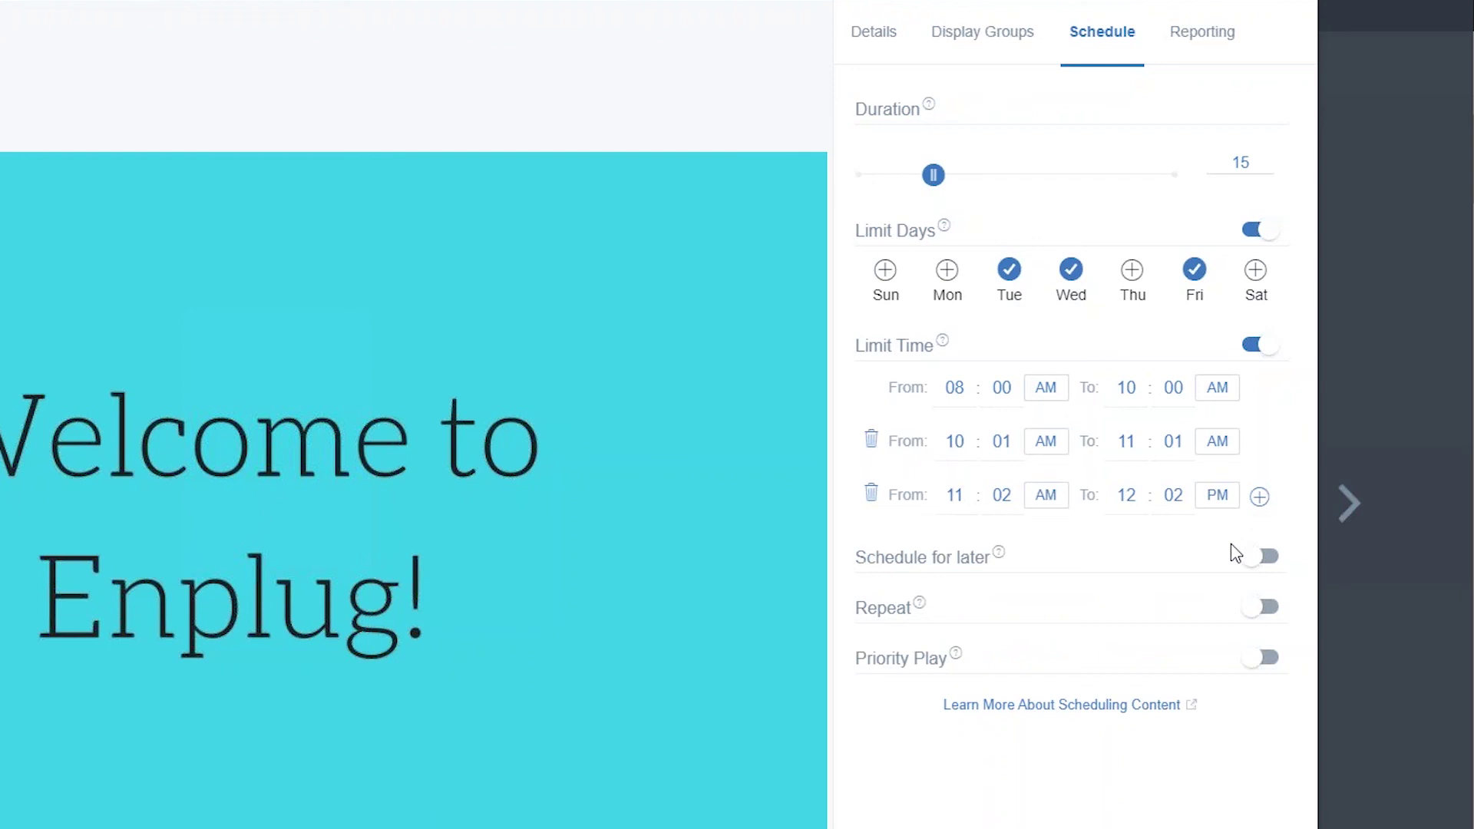
# Step: Schedule the graphic for later: start May 3rd 2018, disable July 12th 2018
pyautogui.click(1260, 556)
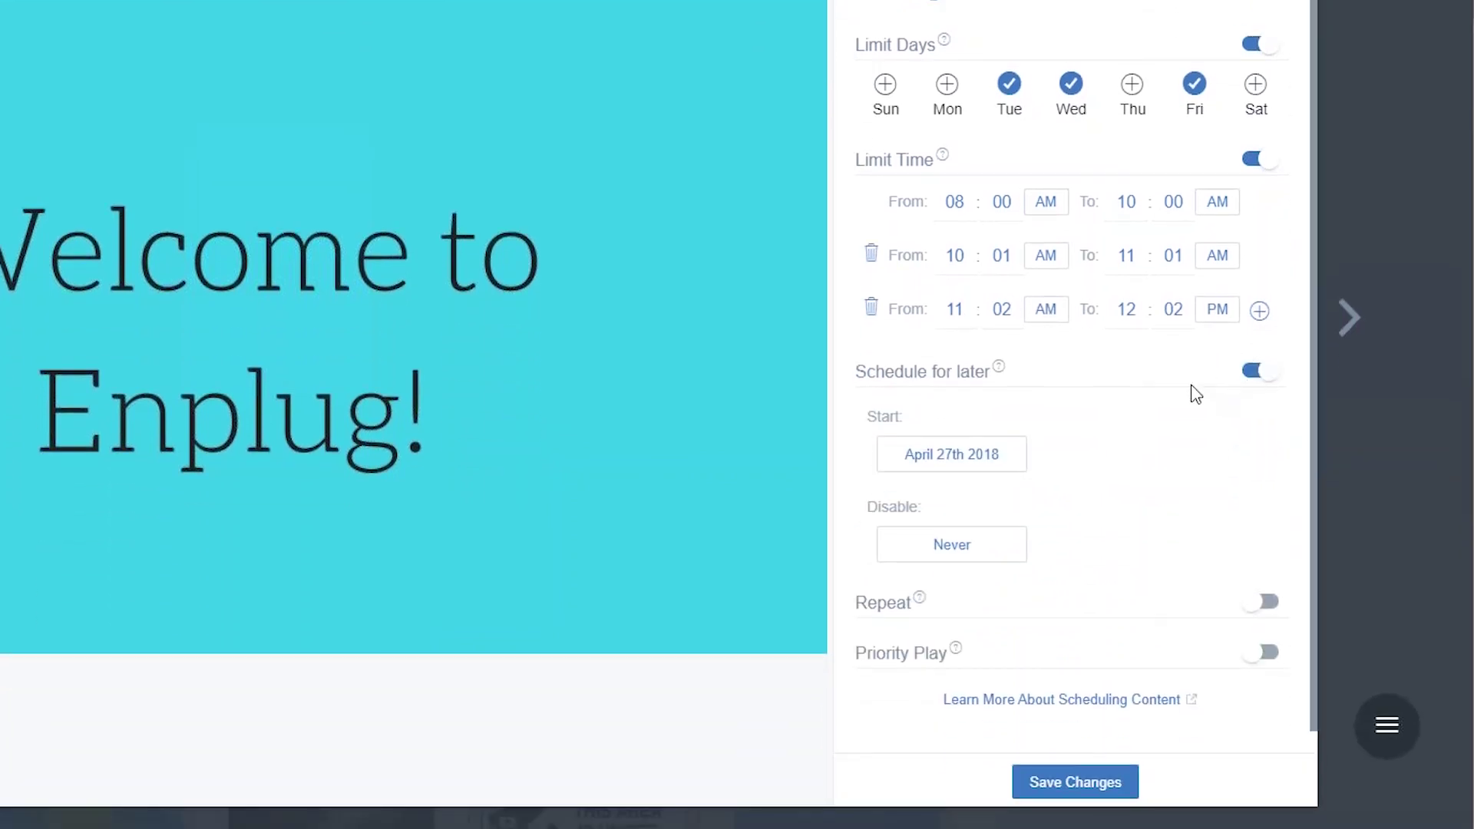
pyautogui.click(979, 464)
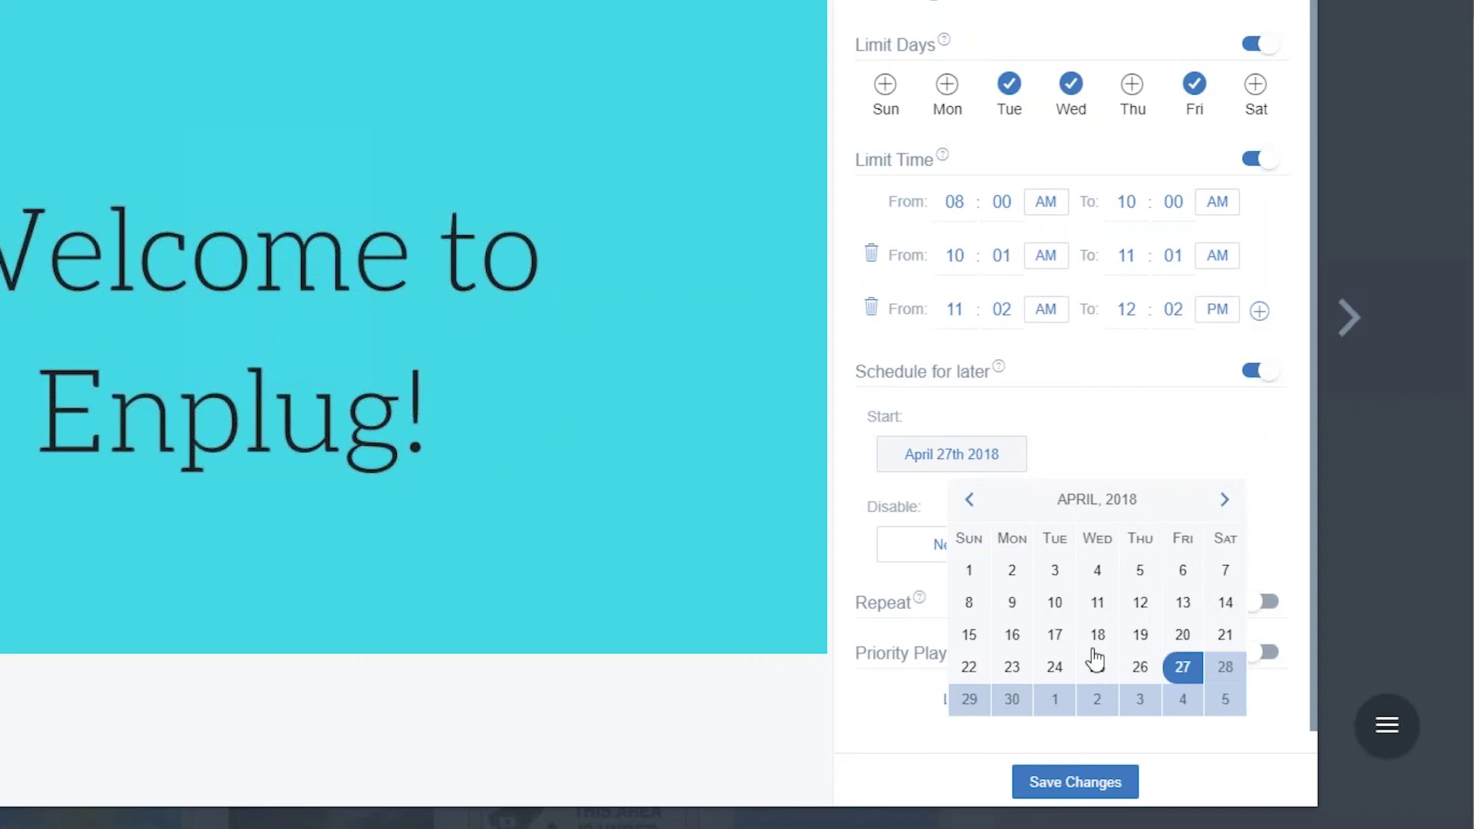
pyautogui.click(1142, 700)
pyautogui.click(990, 551)
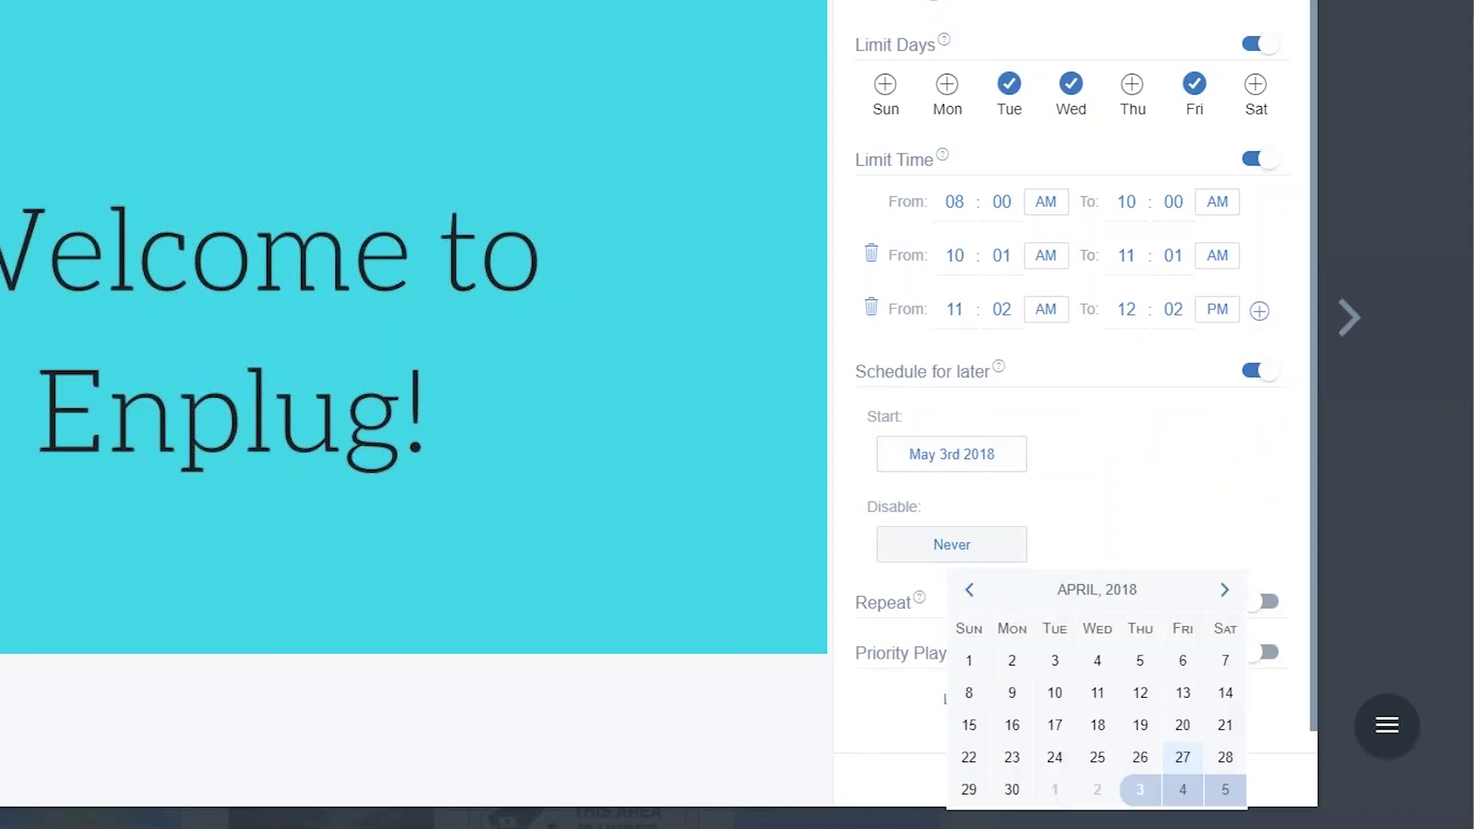
pyautogui.click(1227, 599)
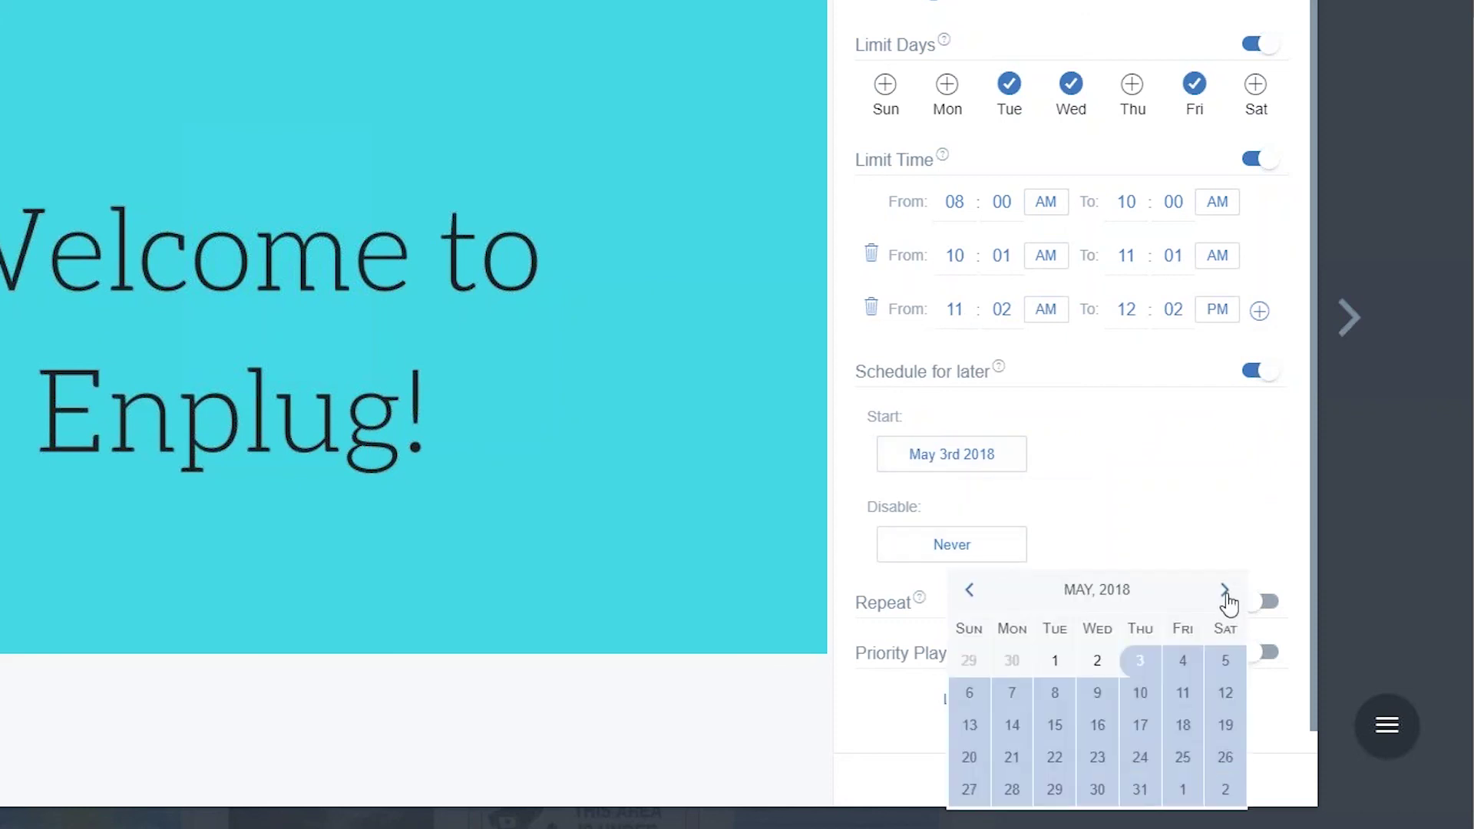
pyautogui.click(1228, 603)
pyautogui.click(1226, 593)
pyautogui.click(1141, 696)
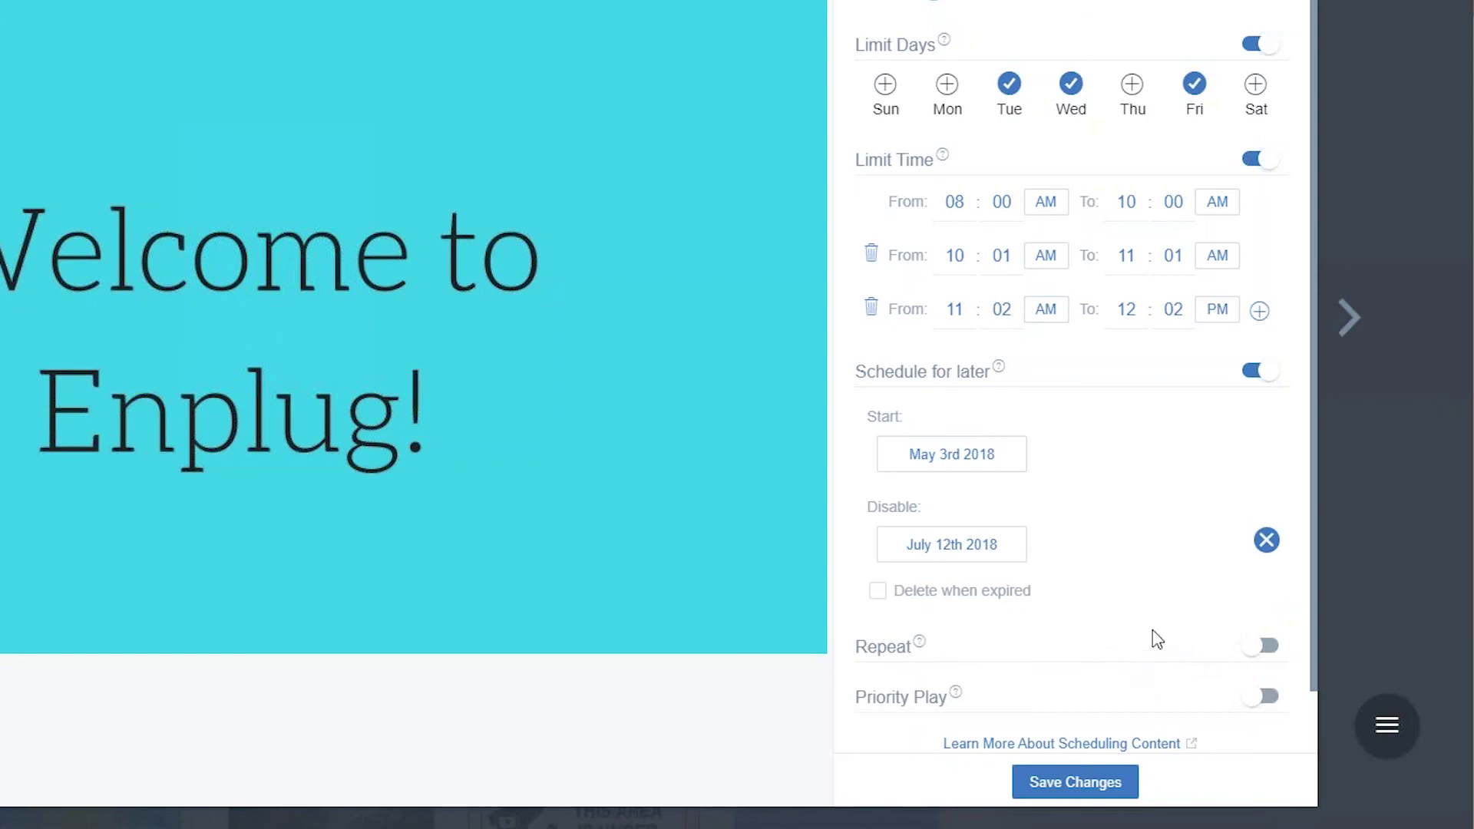
# Step: Turn on Repeat every 5 graphics and Priority Play, then save the schedule
pyautogui.scroll(-1, 1141, 620)
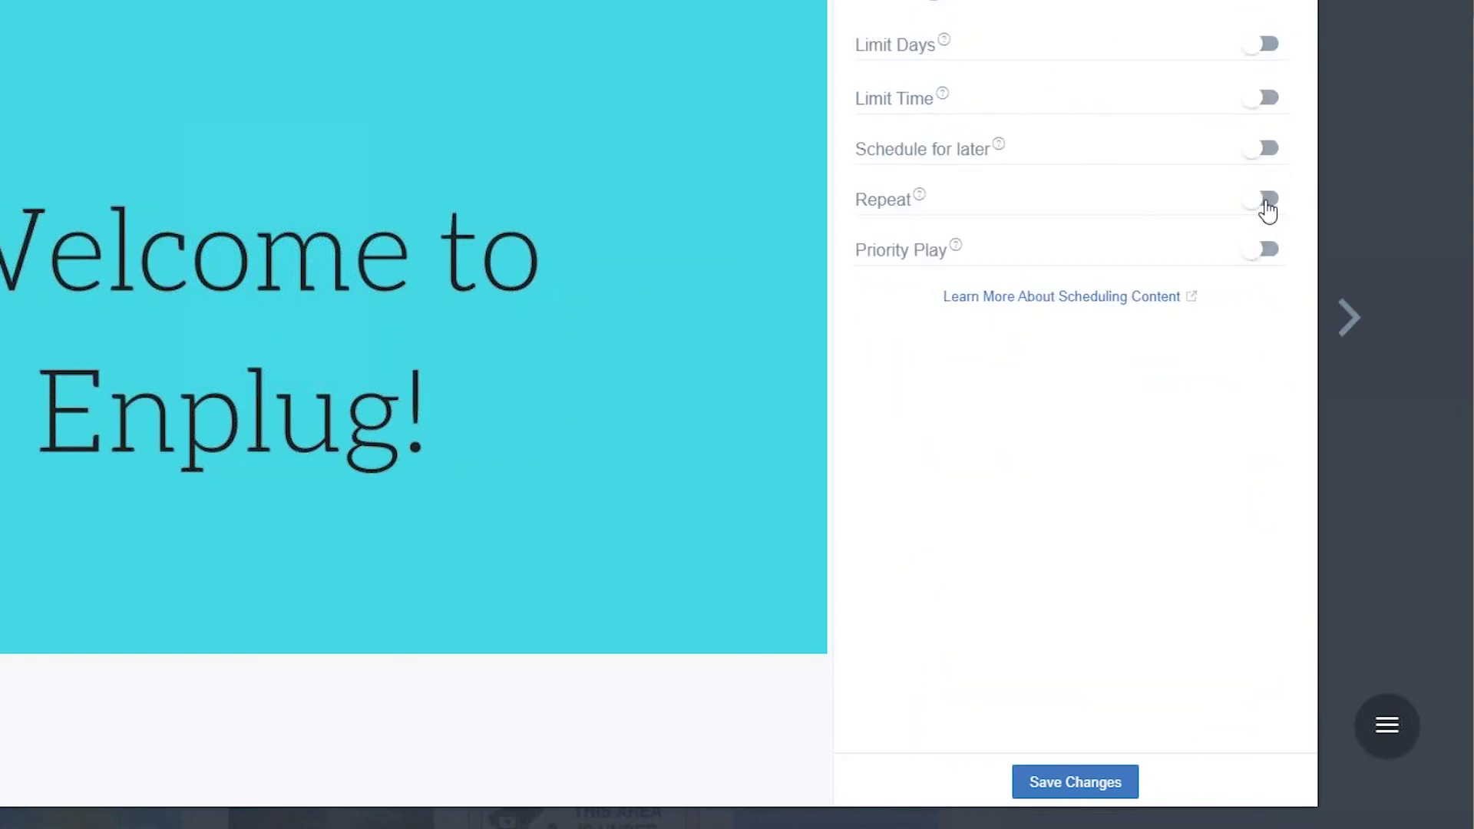
pyautogui.click(1266, 204)
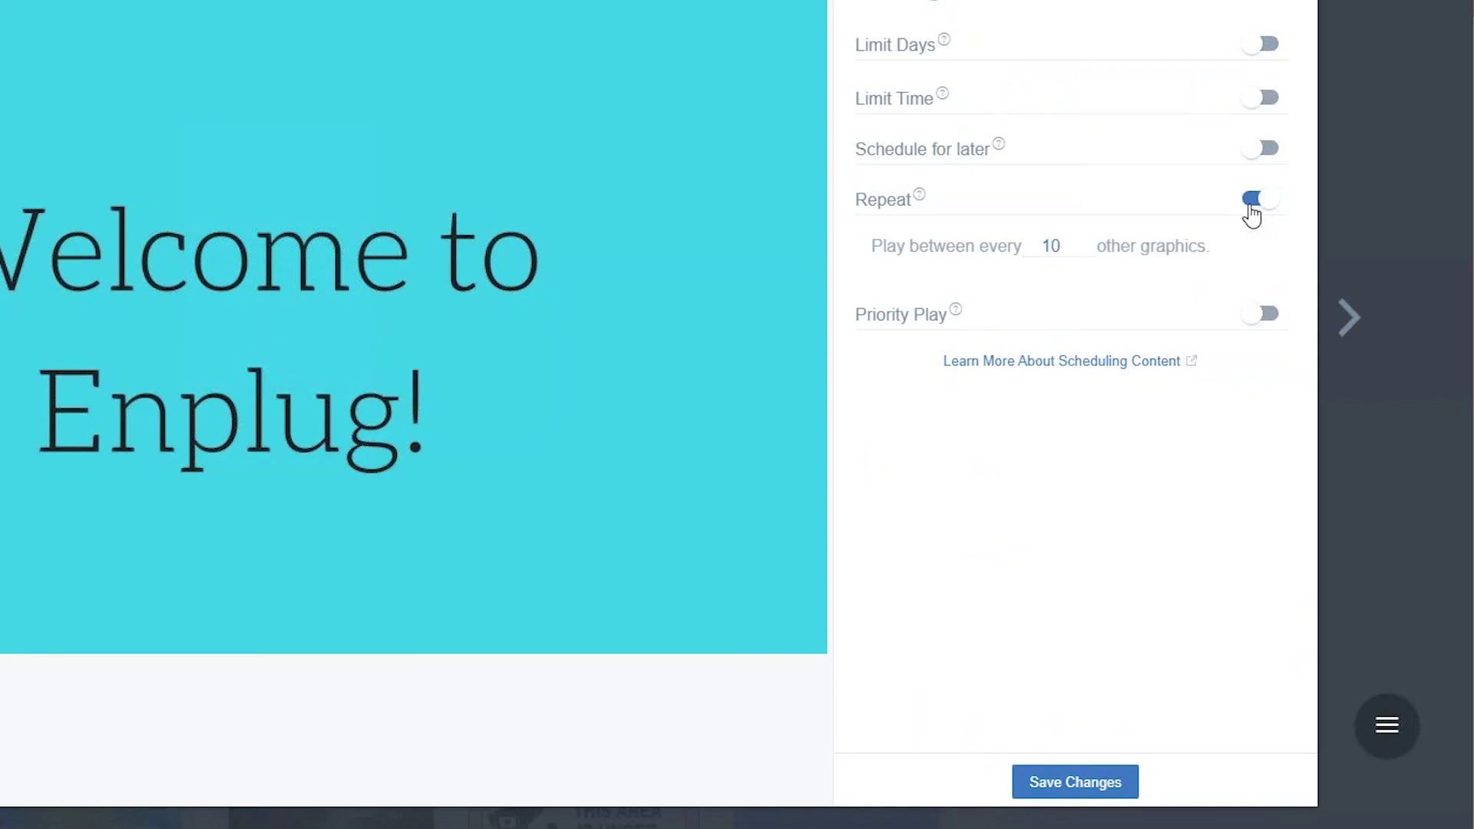
pyautogui.click(1066, 246)
pyautogui.doubleClick(1067, 246)
pyautogui.write('5')
pyautogui.press('Tab')
pyautogui.press('space')
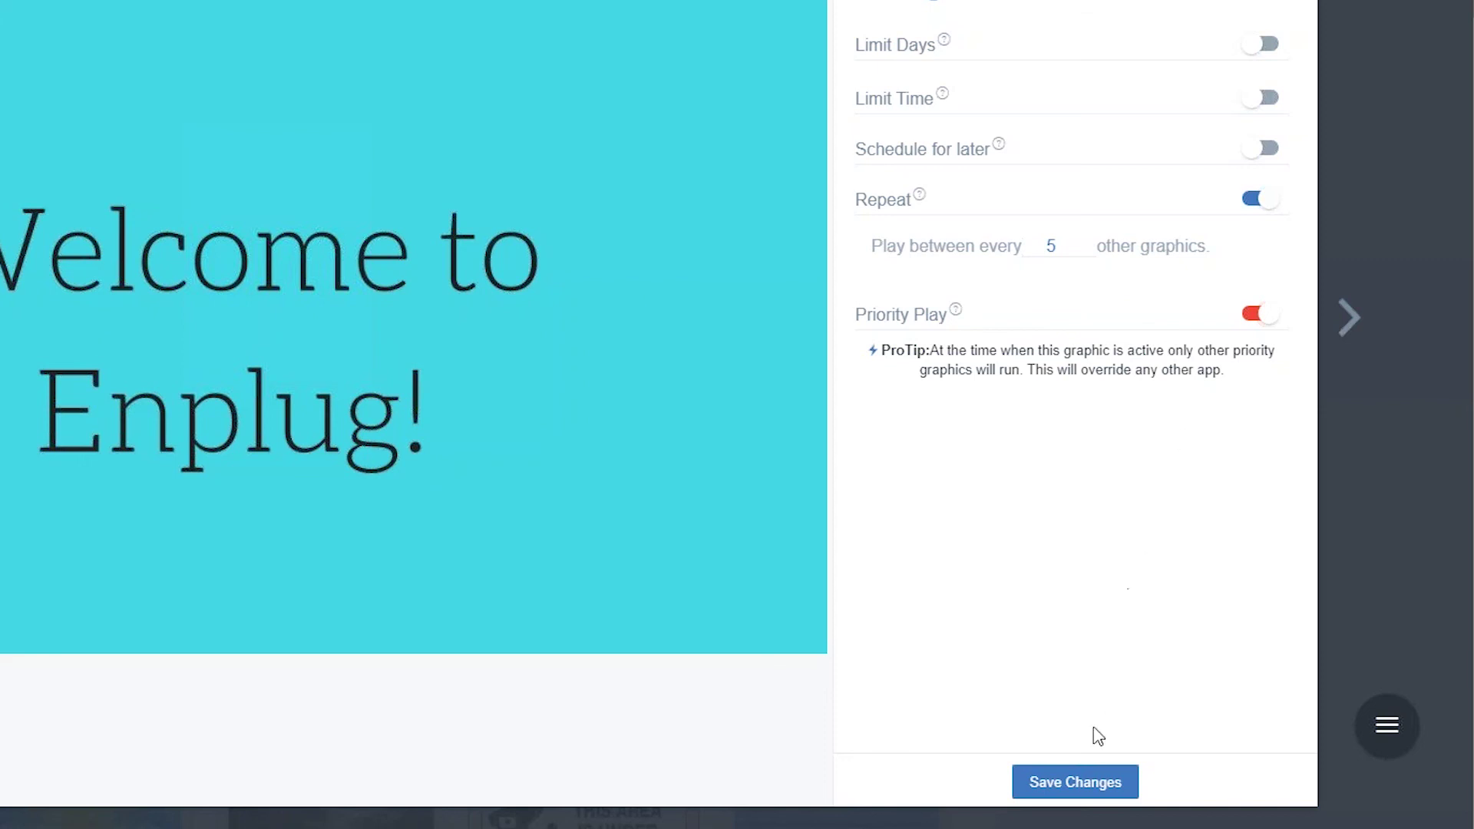
pyautogui.click(1083, 783)
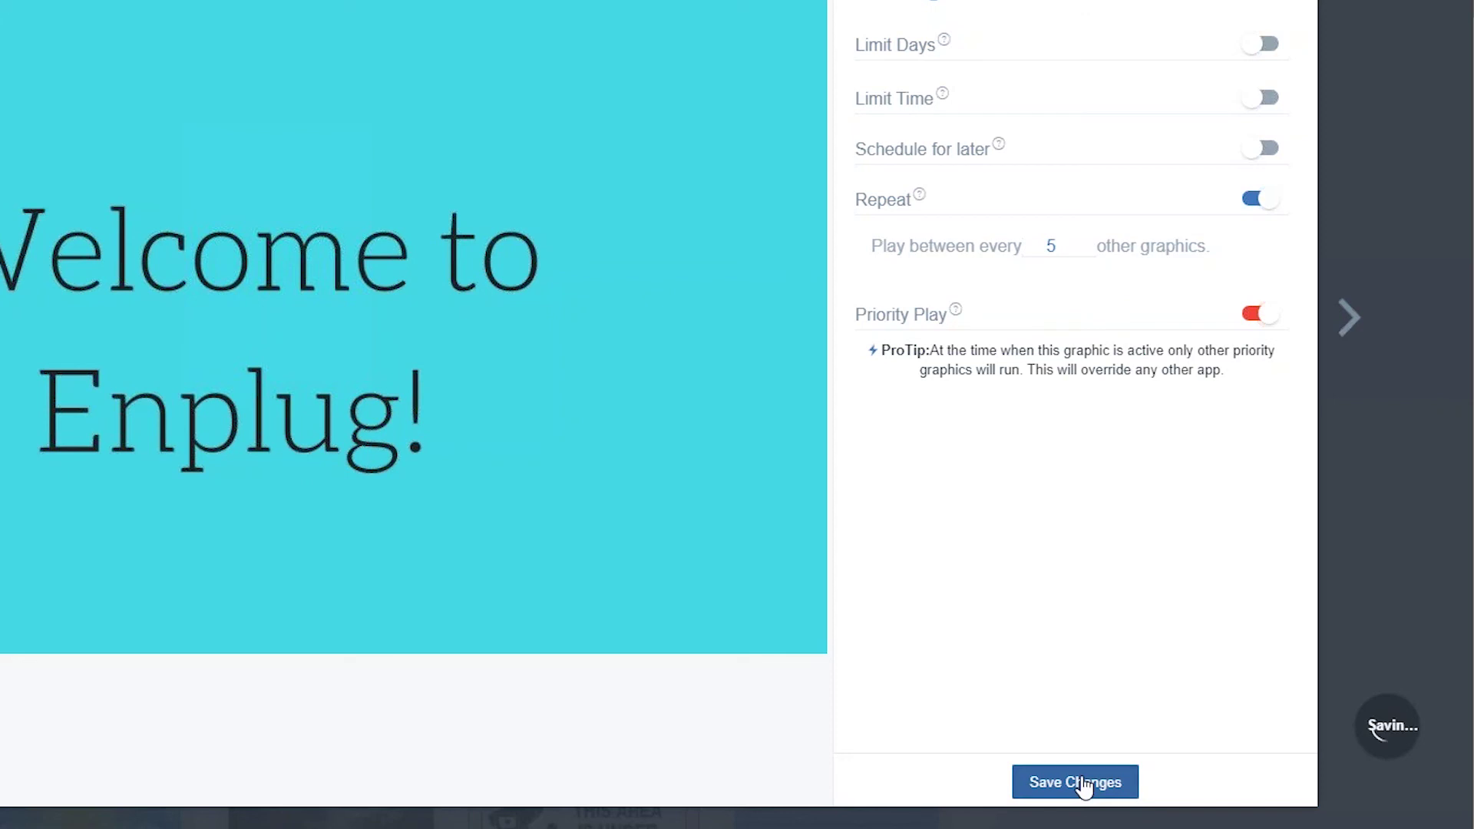